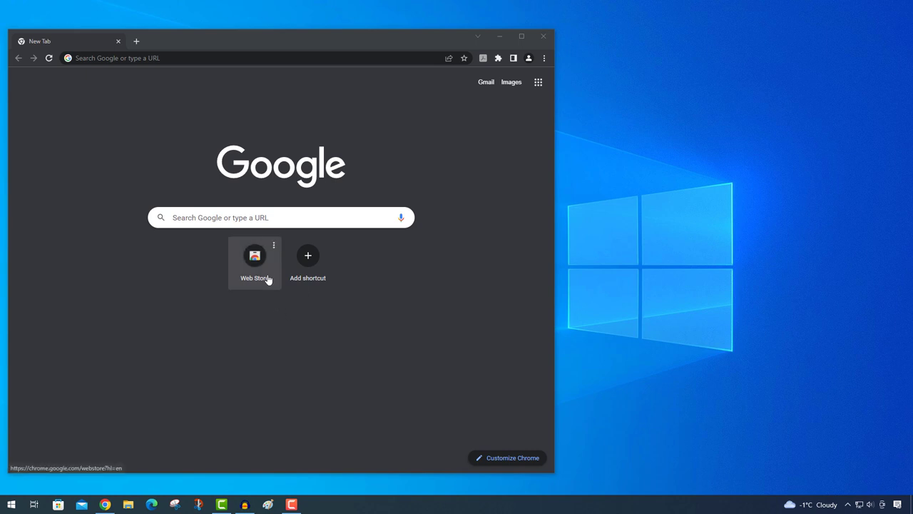
# Step: Check the Web Store shortcut's options menu, then paste the Chrome screenshot into Paint
pyautogui.click(274, 245)
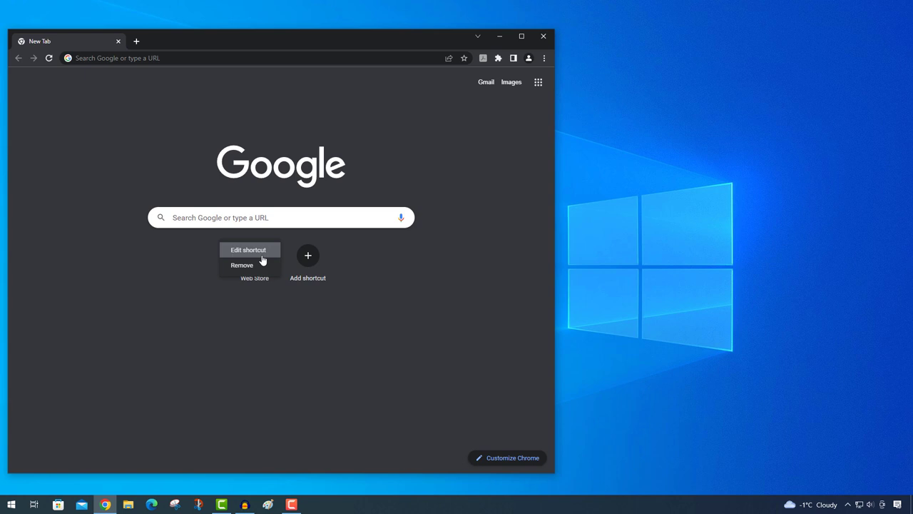
pyautogui.click(234, 304)
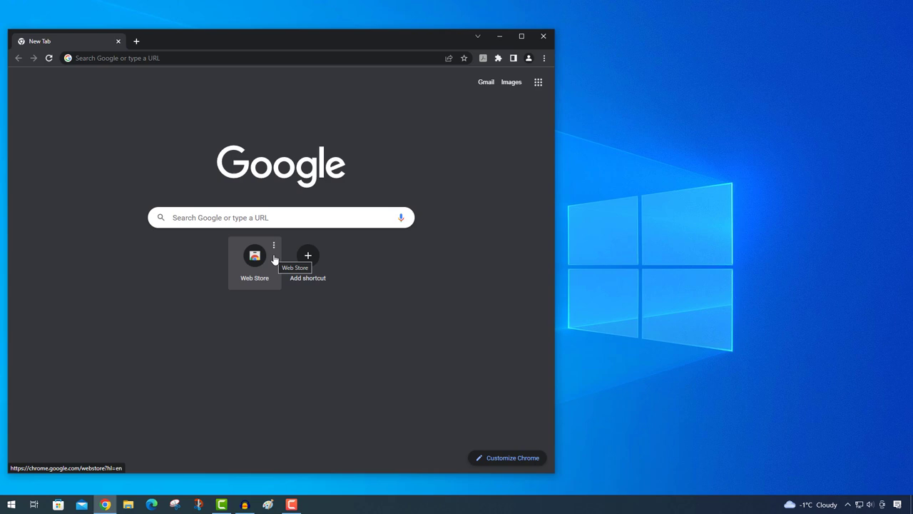
pyautogui.click(268, 506)
pyautogui.hotkey('ctrl', 'v')
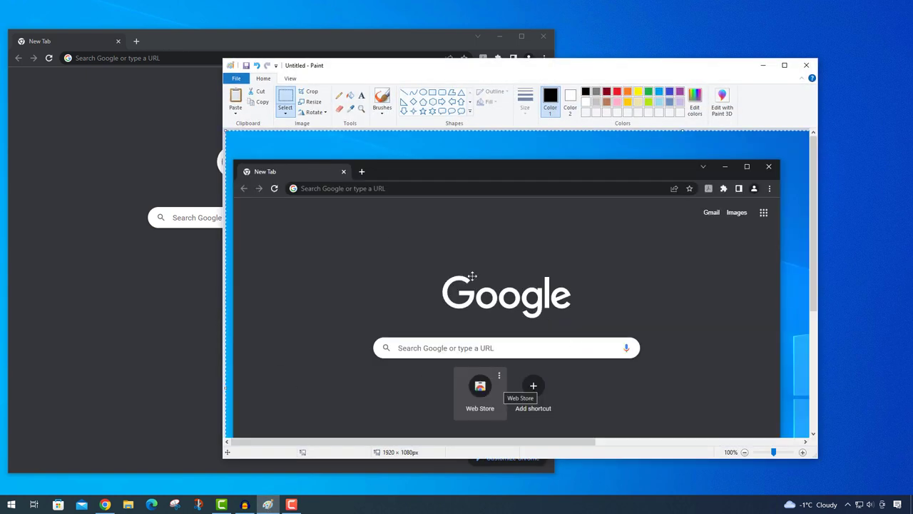
# Step: Crop the pasted screenshot to the Google logo, search box and shortcut tiles
pyautogui.scroll(-1, 425, 243)
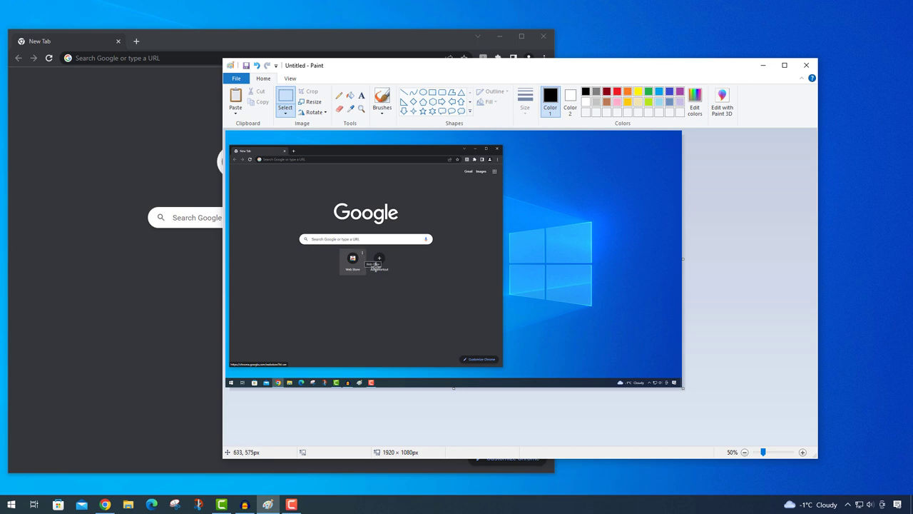
pyautogui.scroll(1, 376, 266)
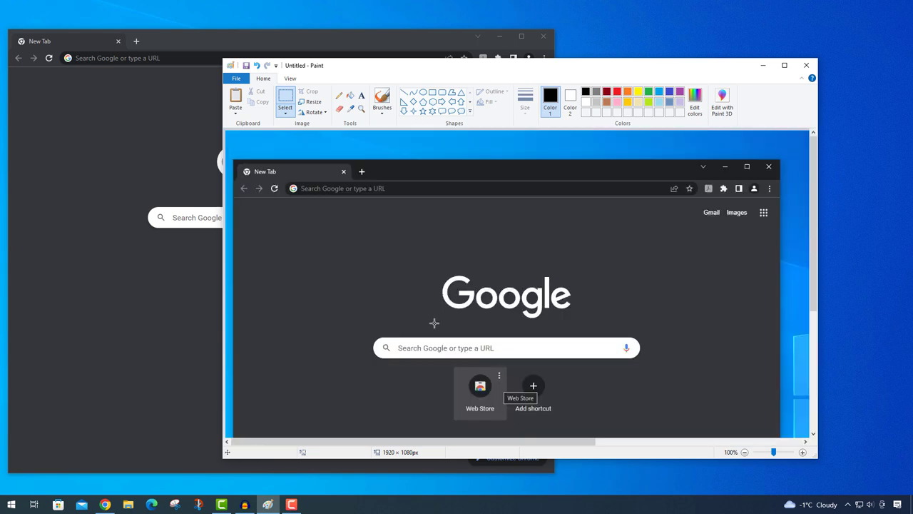
pyautogui.scroll(-2, 528, 399)
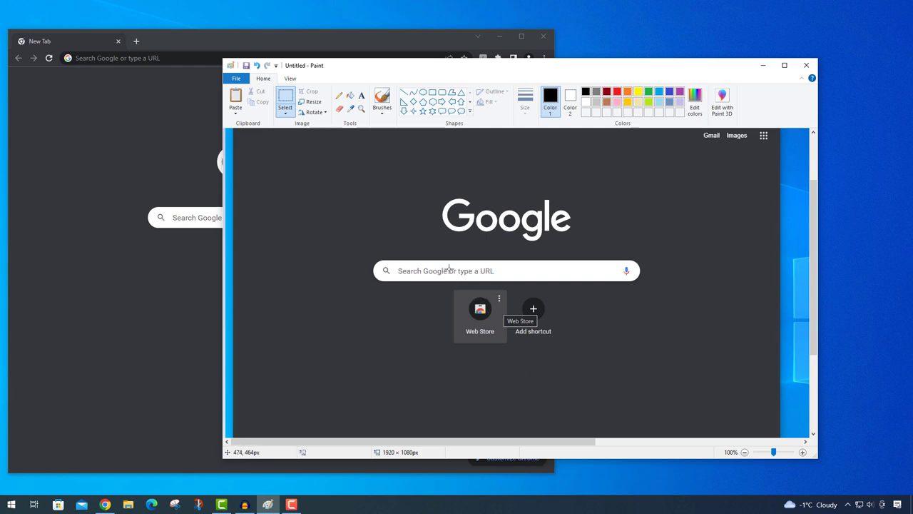
pyautogui.scroll(-3, 449, 262)
pyautogui.scroll(-1, 450, 262)
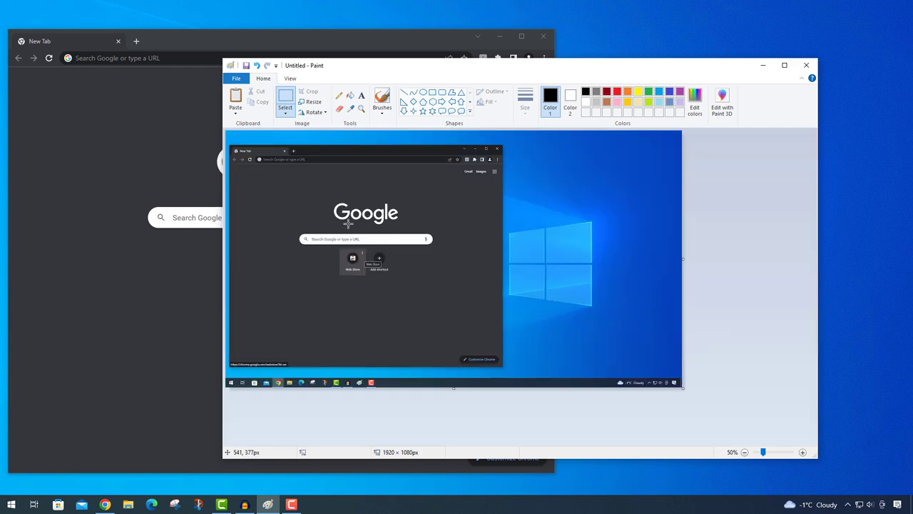
pyautogui.moveTo(296, 195); pyautogui.dragTo(448, 282)
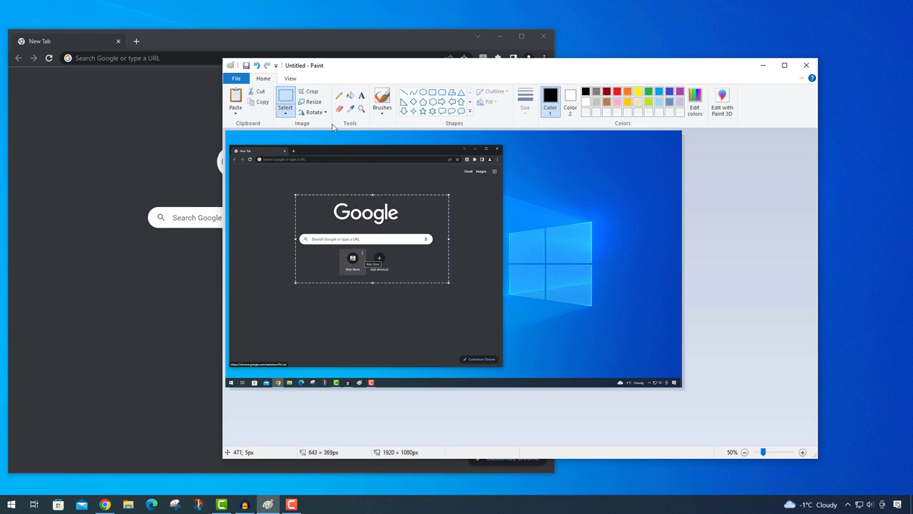
pyautogui.click(311, 92)
# Step: Close Paint and choose Don't Save to discard the cropped image
pyautogui.scroll(1, 391, 191)
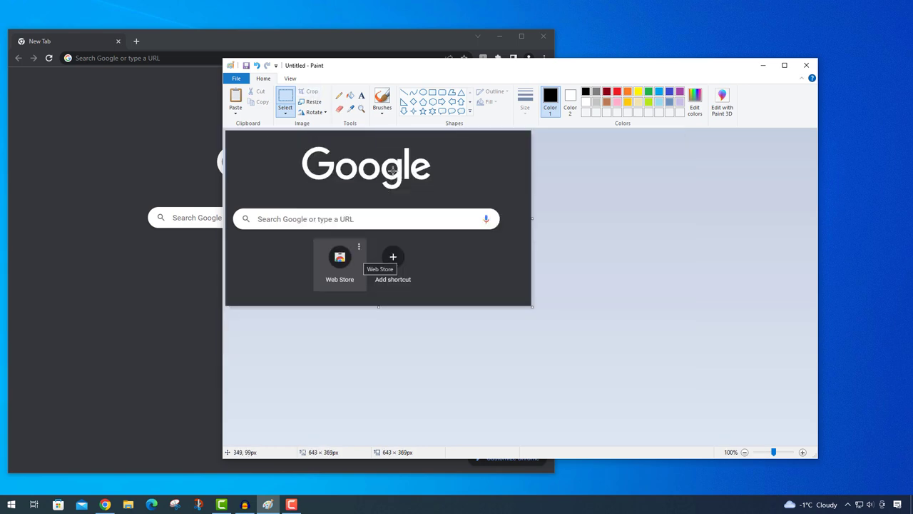
pyautogui.click(806, 65)
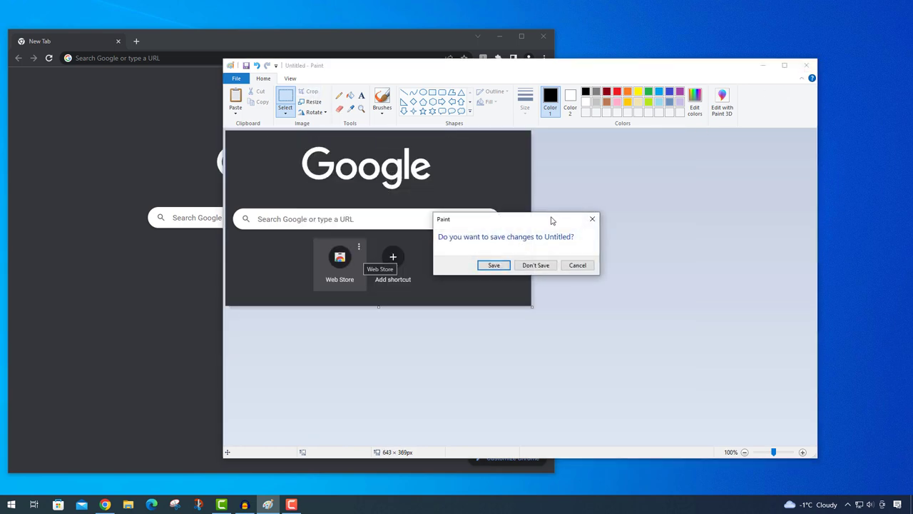
pyautogui.click(541, 267)
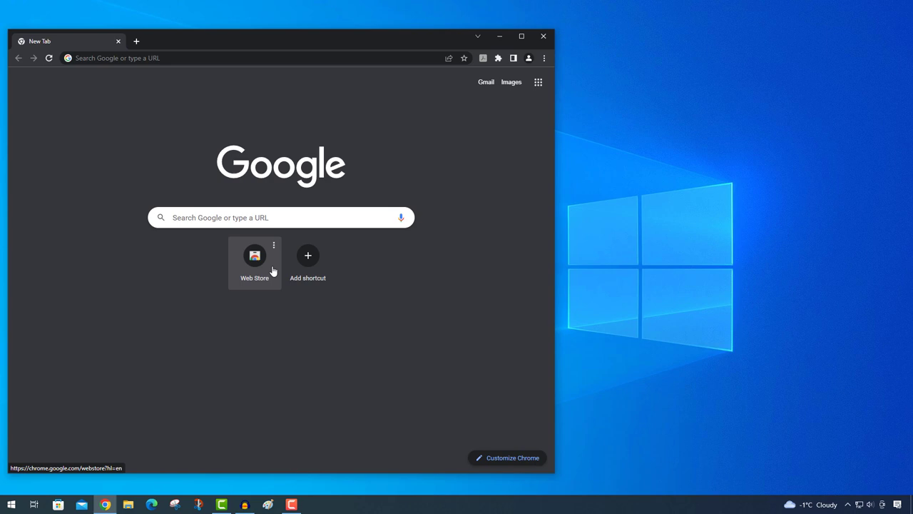
pyautogui.click(268, 503)
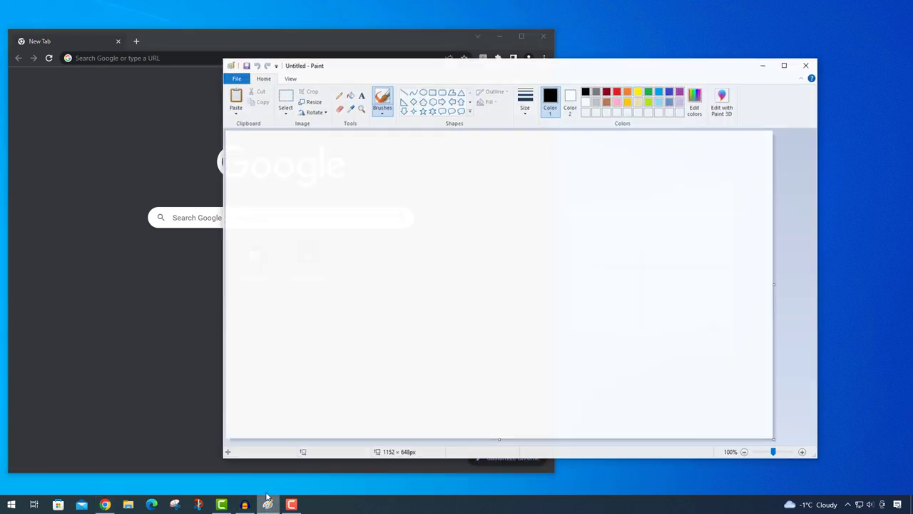
pyautogui.hotkey('ctrl', 'v')
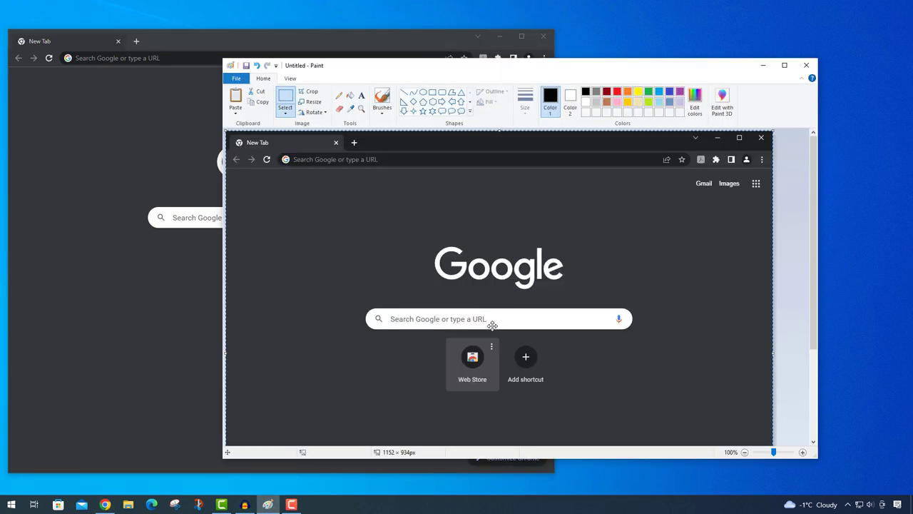
pyautogui.scroll(-2, 492, 326)
pyautogui.scroll(2, 513, 300)
pyautogui.scroll(-2, 513, 300)
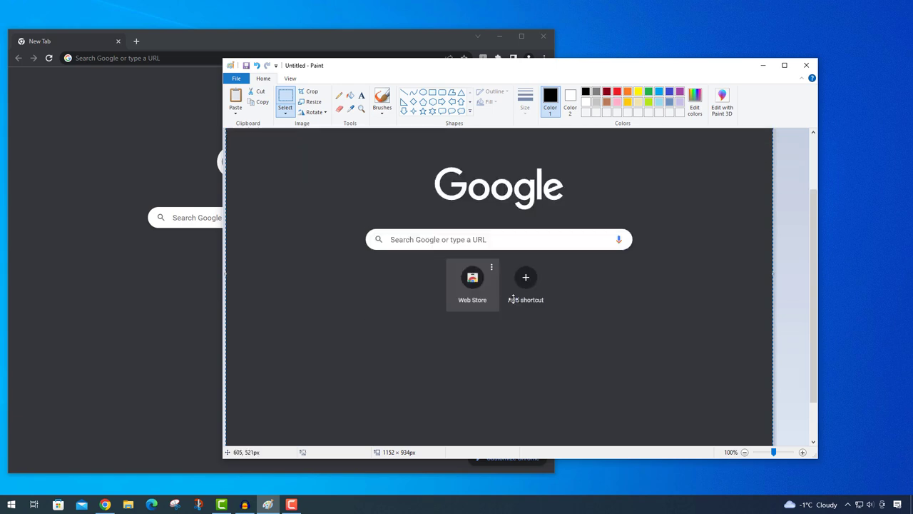
pyautogui.keyDown('ctrl'); pyautogui.scroll(-1, 513, 299); pyautogui.keyUp('ctrl')
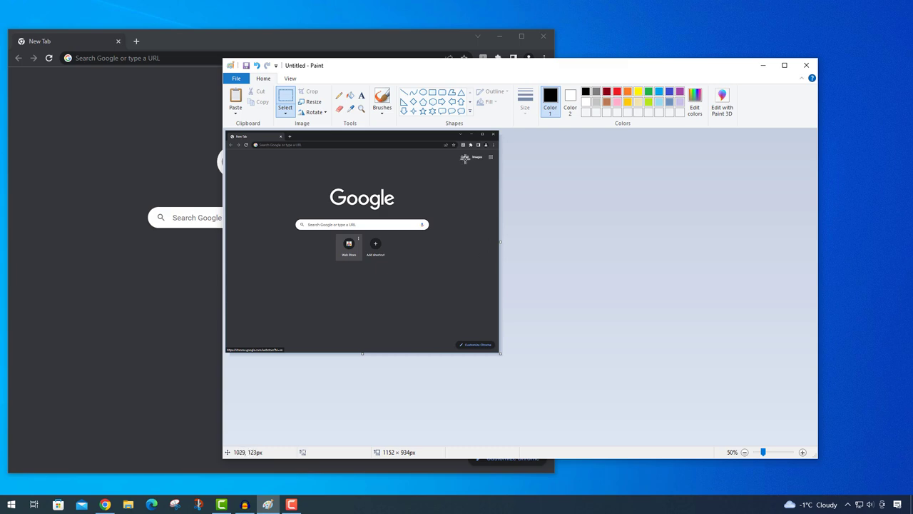
pyautogui.click(806, 65)
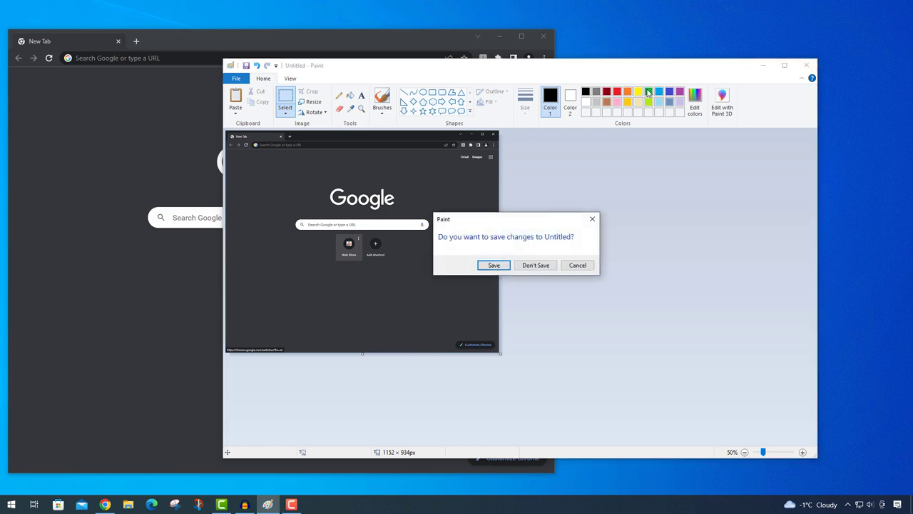
pyautogui.click(531, 266)
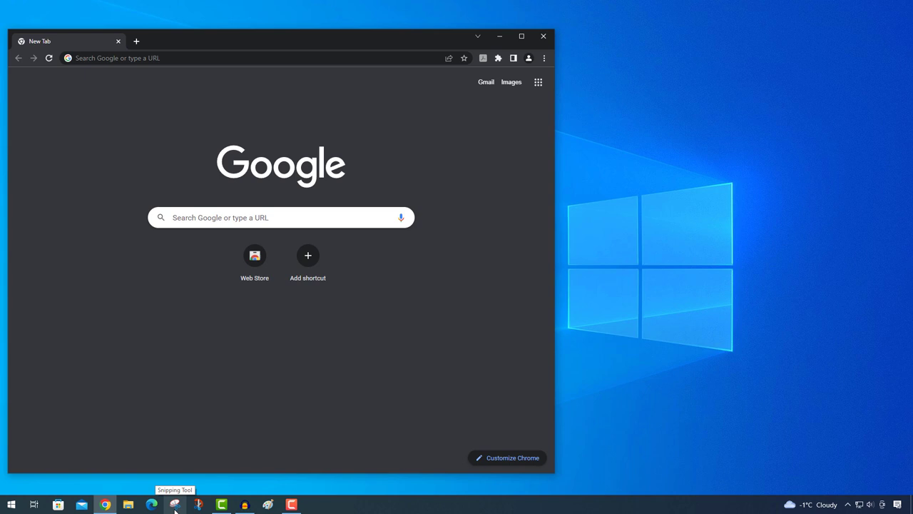
pyautogui.click(175, 506)
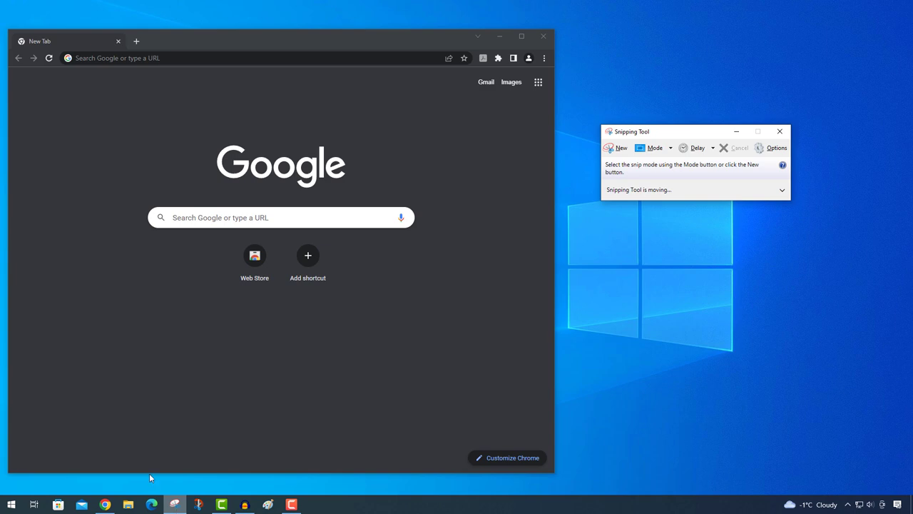
pyautogui.click(620, 147)
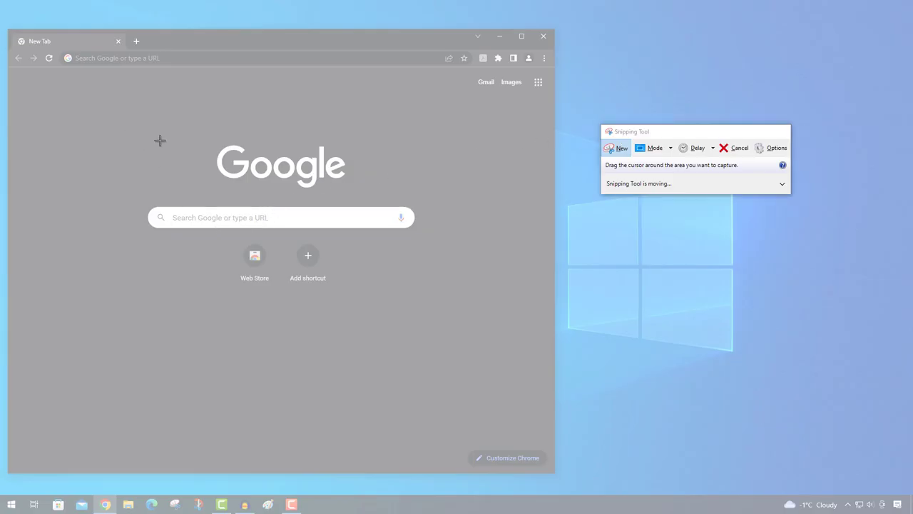
pyautogui.moveTo(132, 132); pyautogui.dragTo(442, 297)
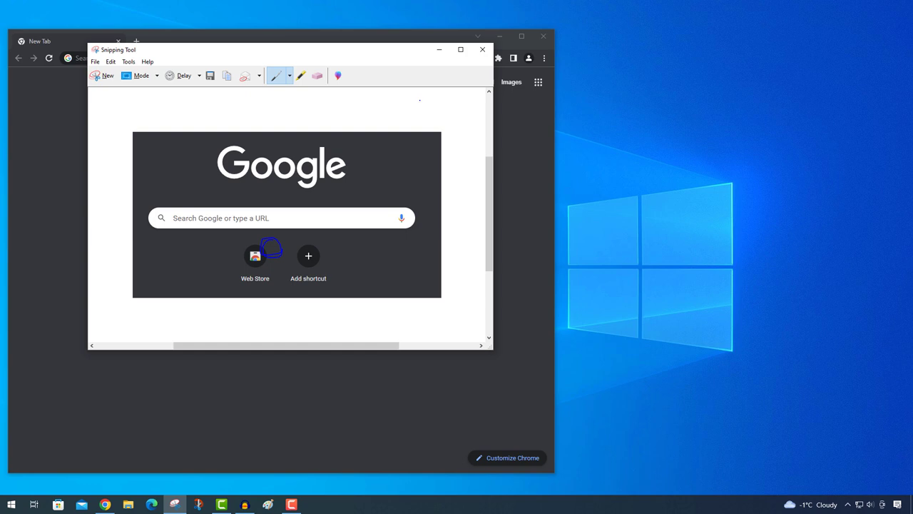
pyautogui.moveTo(408, 54); pyautogui.dragTo(735, 69)
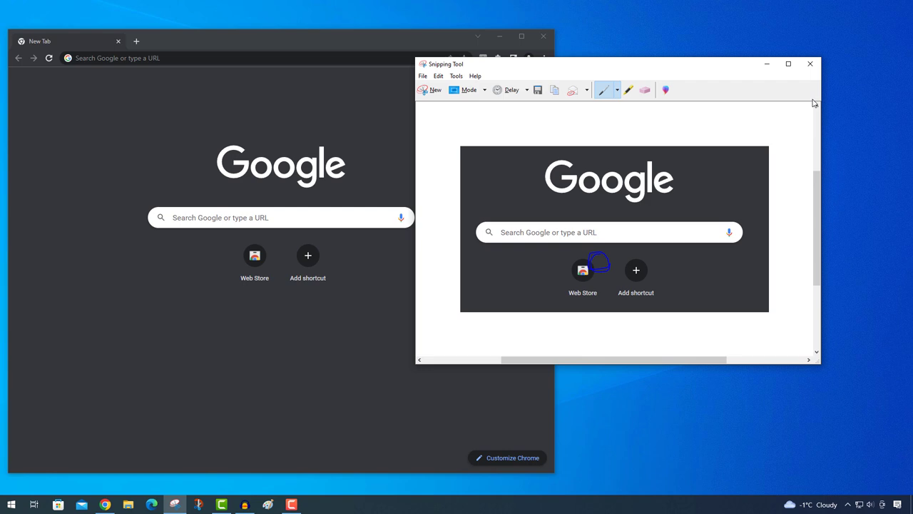
pyautogui.click(810, 63)
pyautogui.click(658, 226)
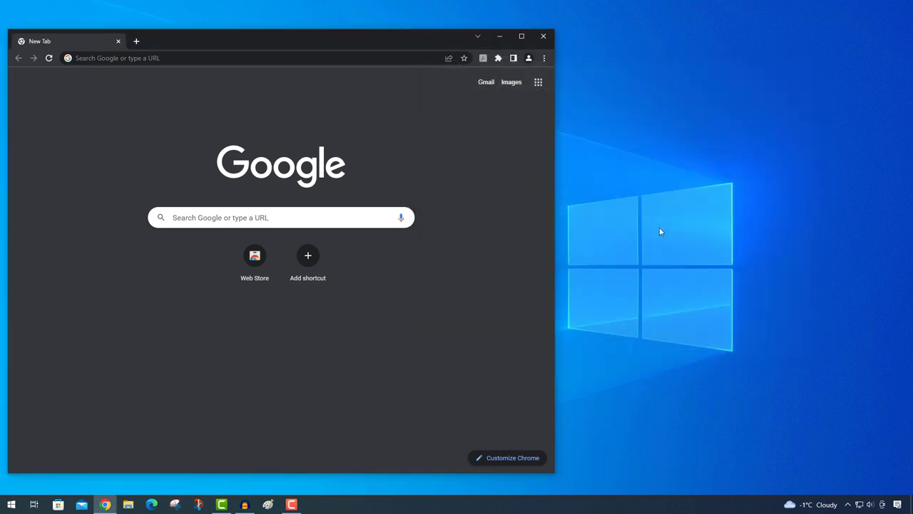
# Step: Take a 3-second delayed Snipping Tool snip of the hovered Web Store tile, then close it
pyautogui.click(175, 505)
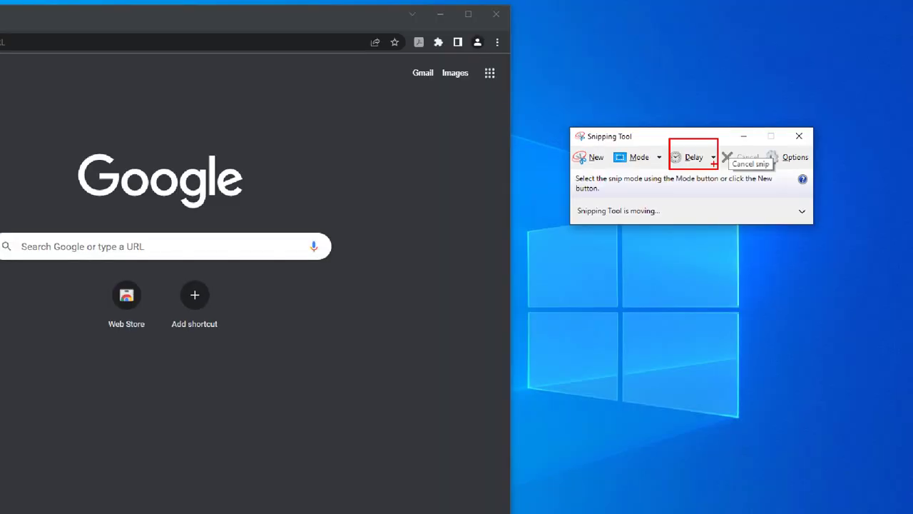
pyautogui.click(713, 148)
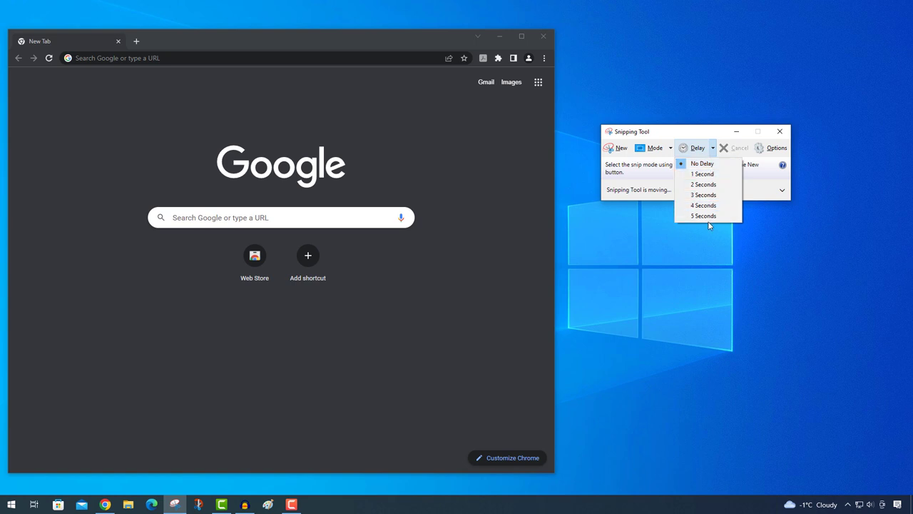
pyautogui.click(703, 195)
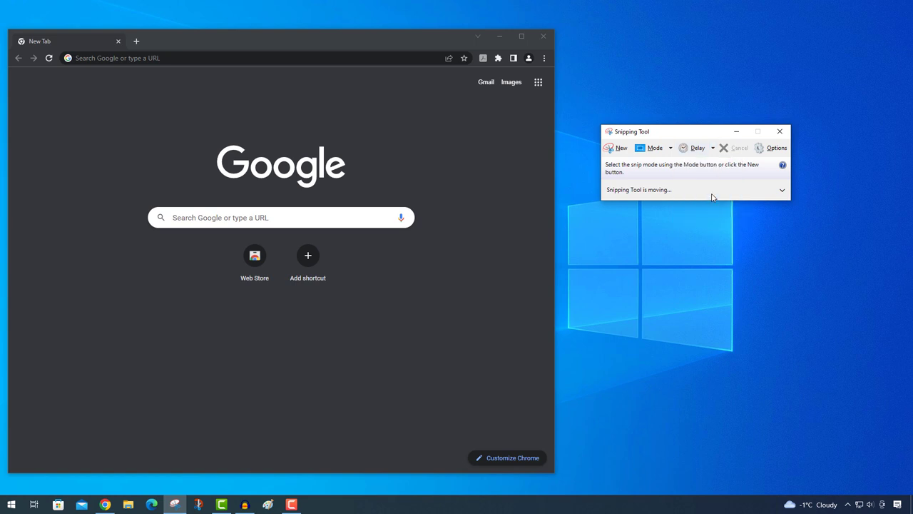
pyautogui.click(622, 149)
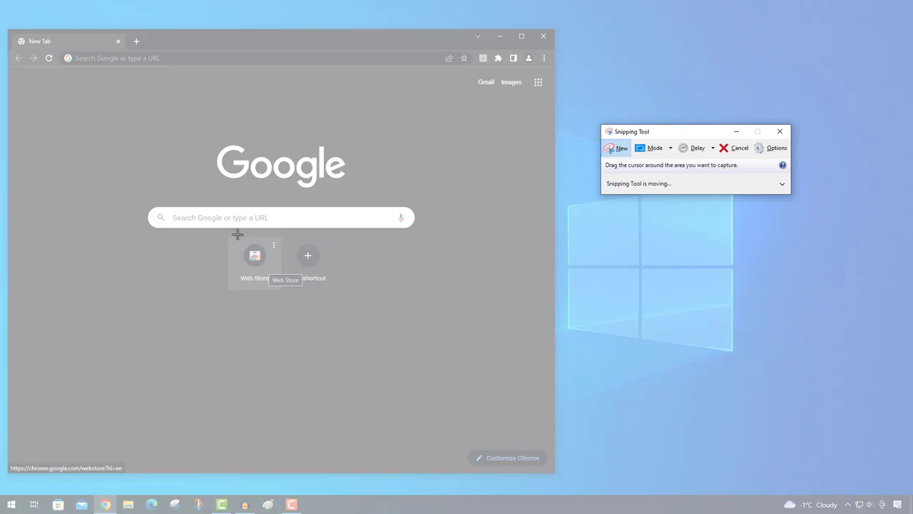
pyautogui.moveTo(222, 233); pyautogui.dragTo(338, 294)
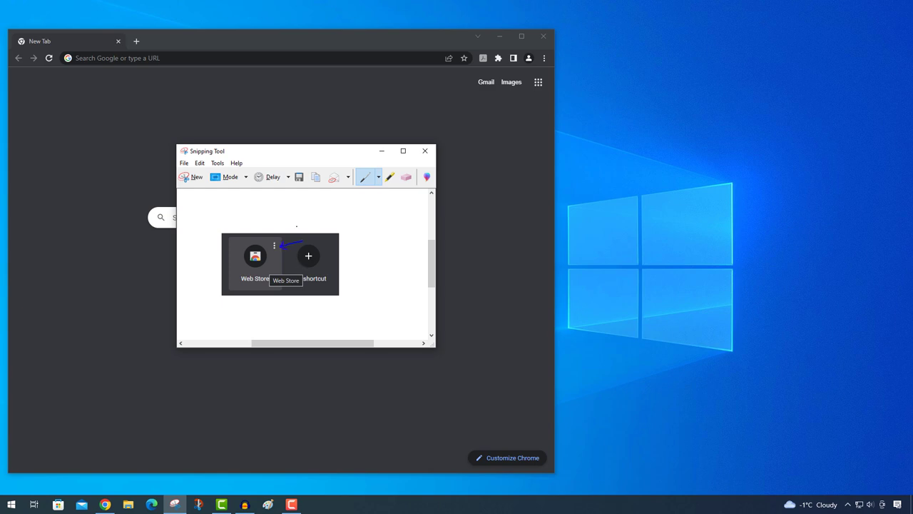
pyautogui.click(425, 150)
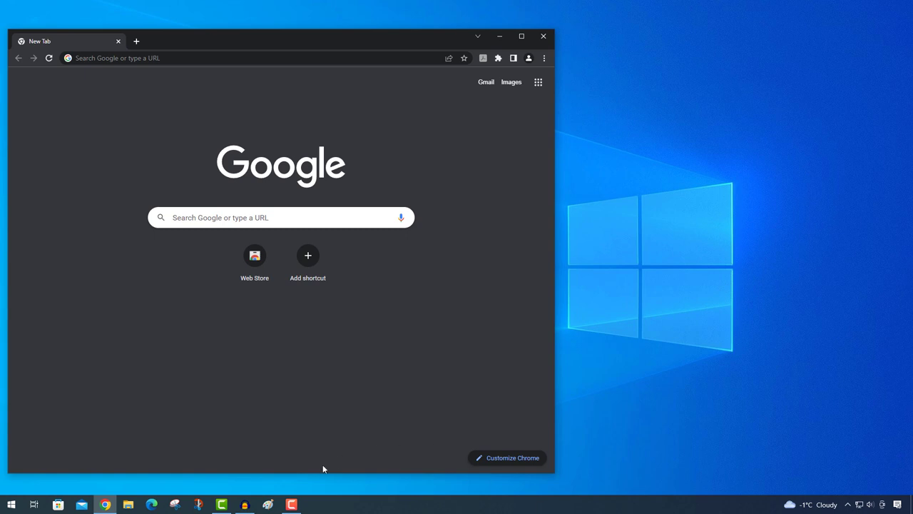
# Step: Launch Snip & Sketch, move its window left, and choose 'Snip in 3 seconds'
pyautogui.click(201, 502)
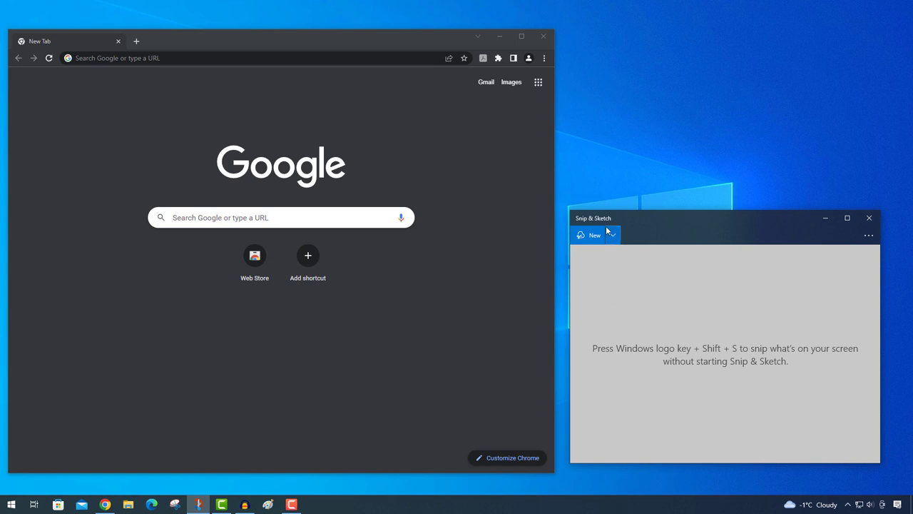
pyautogui.moveTo(562, 207); pyautogui.dragTo(473, 179)
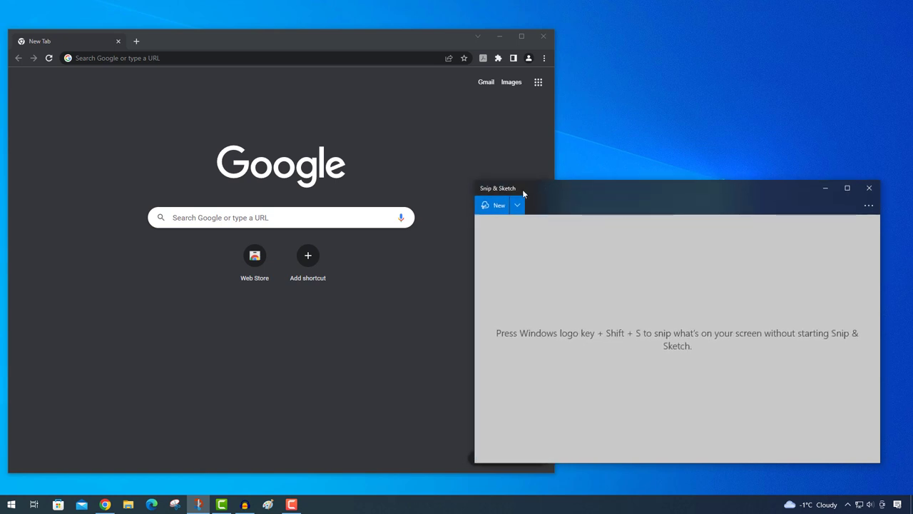
pyautogui.moveTo(524, 191)
pyautogui.mouseDown()
pyautogui.moveTo(563, 196)
pyautogui.moveTo(544, 207)
pyautogui.moveTo(550, 210)
pyautogui.mouseUp()
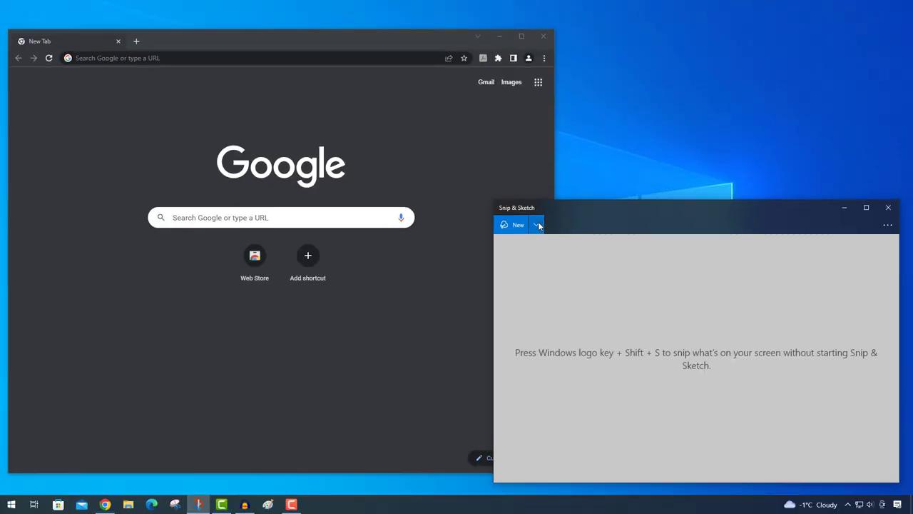
pyautogui.click(538, 225)
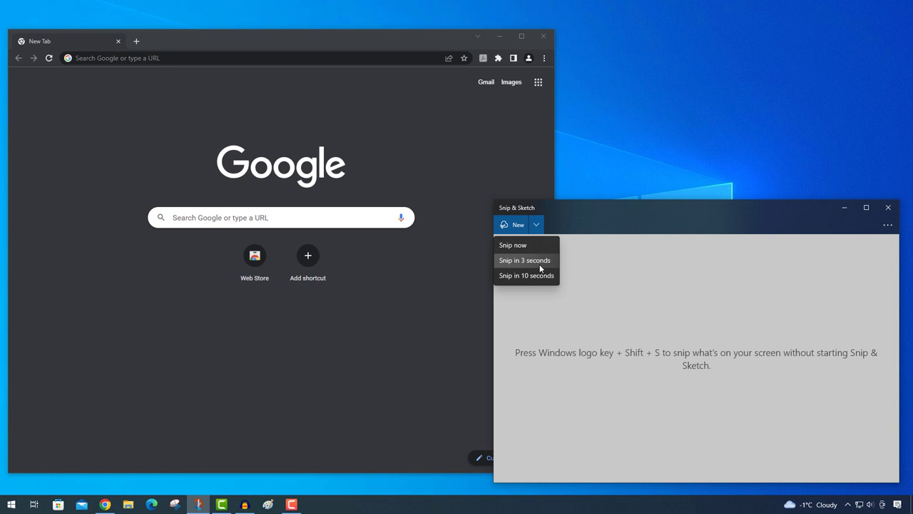
pyautogui.click(525, 261)
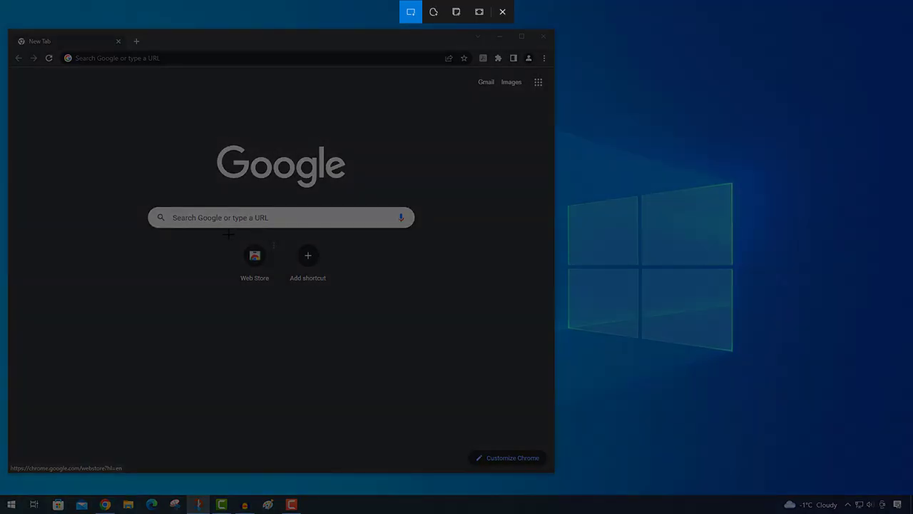
# Step: Snip the Web Store and Add shortcut tiles, then close Snip & Sketch with Alt+F4
pyautogui.moveTo(228, 234)
pyautogui.mouseDown()
pyautogui.moveTo(281, 251)
pyautogui.moveTo(347, 291)
pyautogui.moveTo(332, 287)
pyautogui.mouseUp()
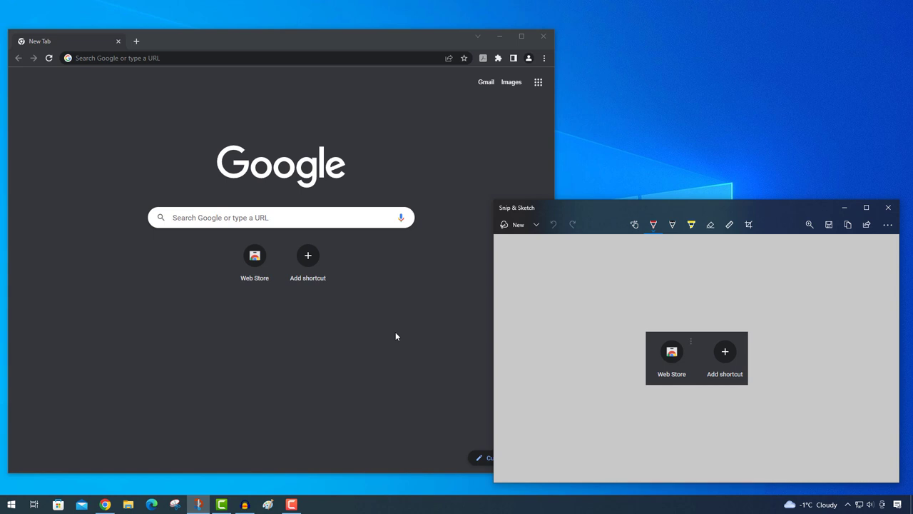
pyautogui.hotkey('alt', 'F4')
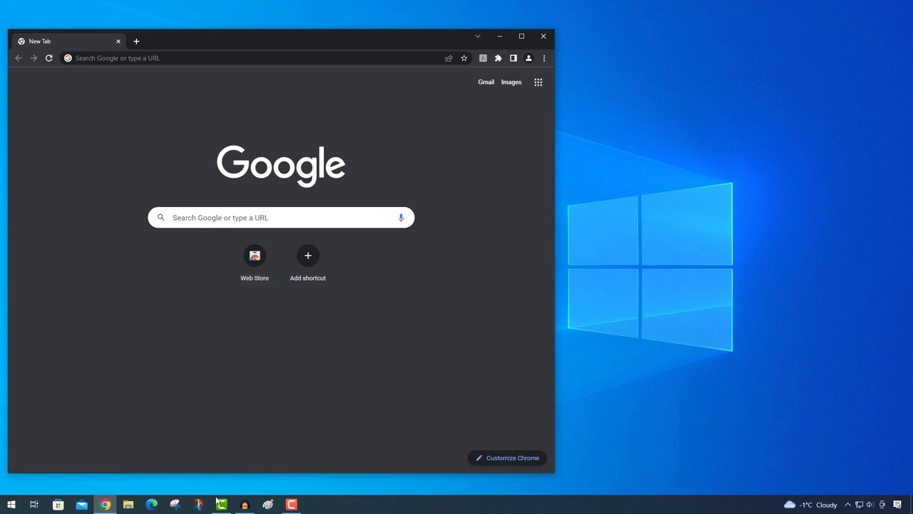
# Step: Launch Snipping Tool and try opening Chrome's main menu alongside it, dismissing it twice
pyautogui.click(176, 505)
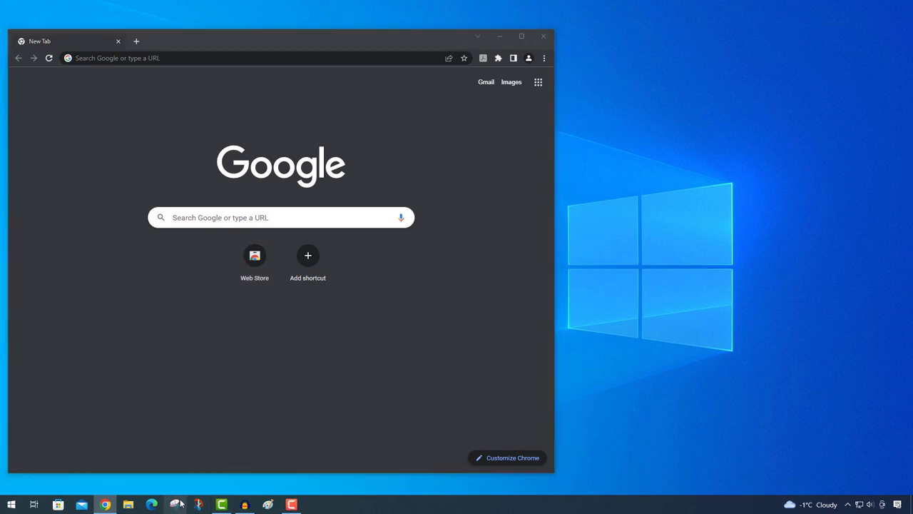
pyautogui.click(542, 58)
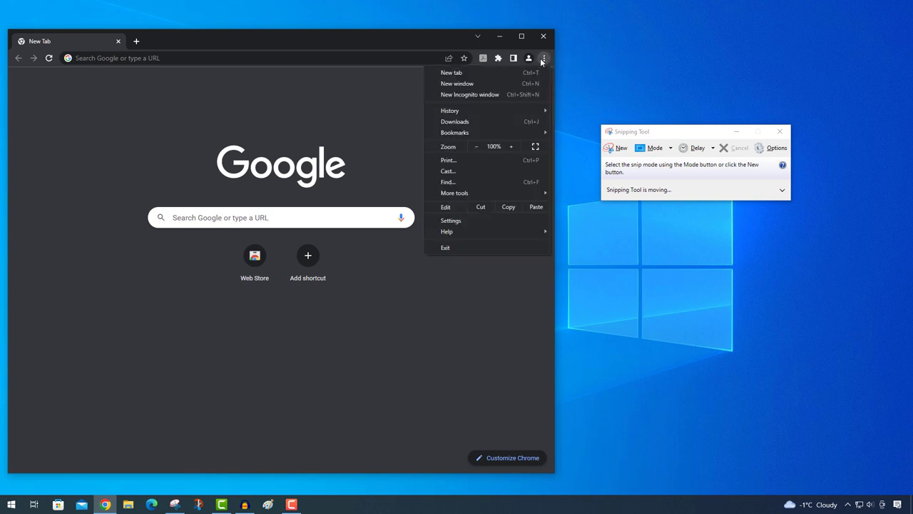
pyautogui.moveTo(483, 132)
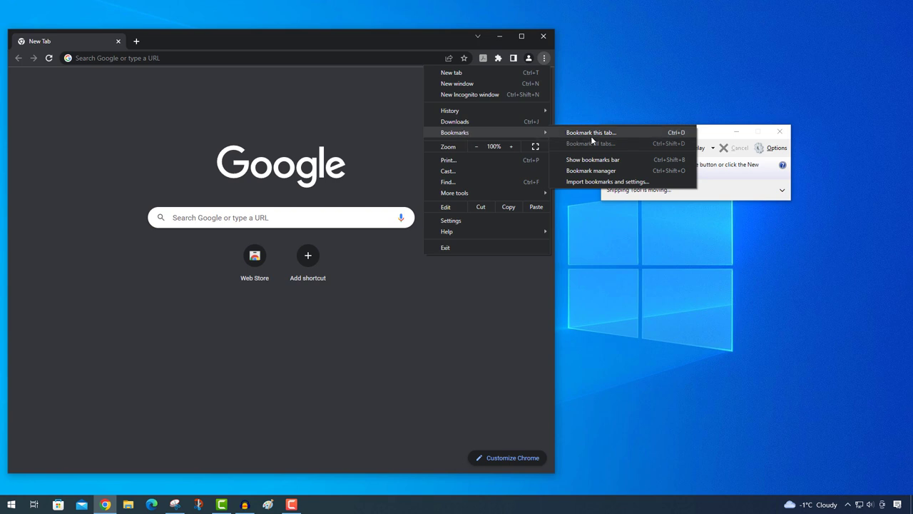
pyautogui.click(709, 134)
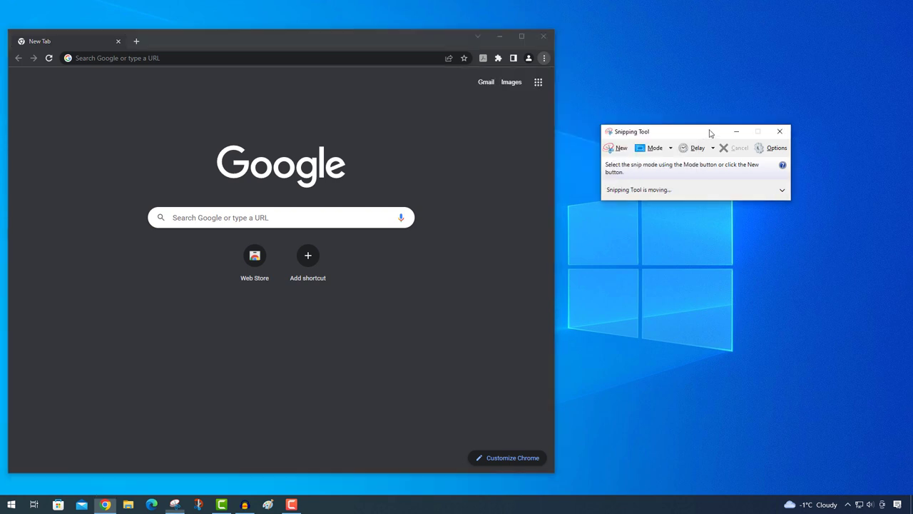
pyautogui.click(546, 58)
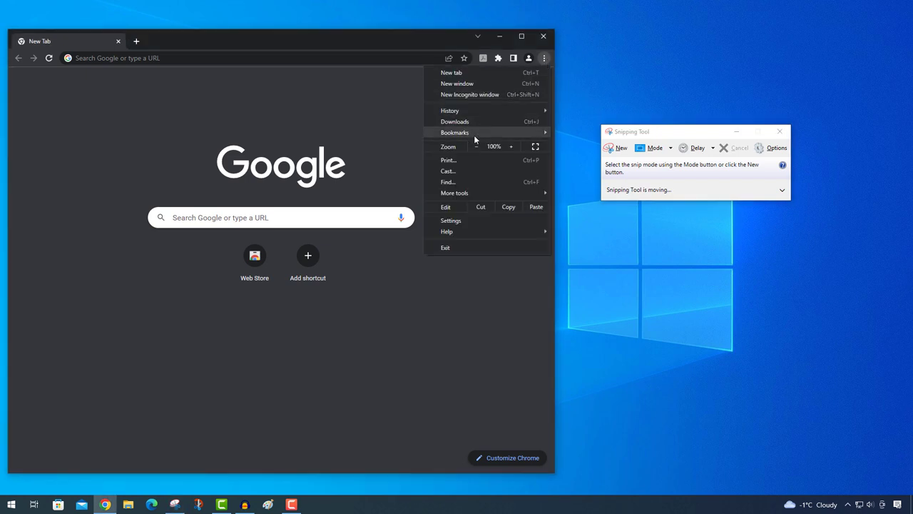
pyautogui.moveTo(474, 135)
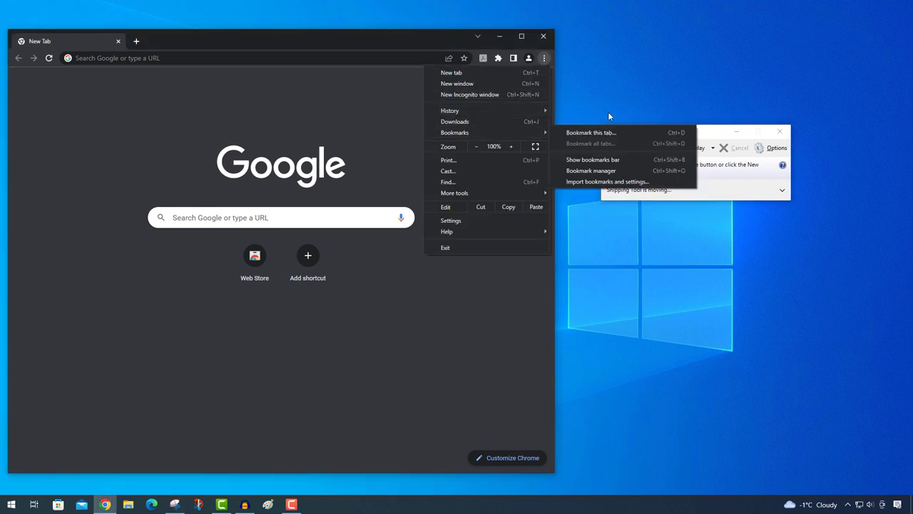
pyautogui.click(685, 104)
# Step: Take a delayed snip of Chrome's open main menu, then close the snip window
pyautogui.click(712, 148)
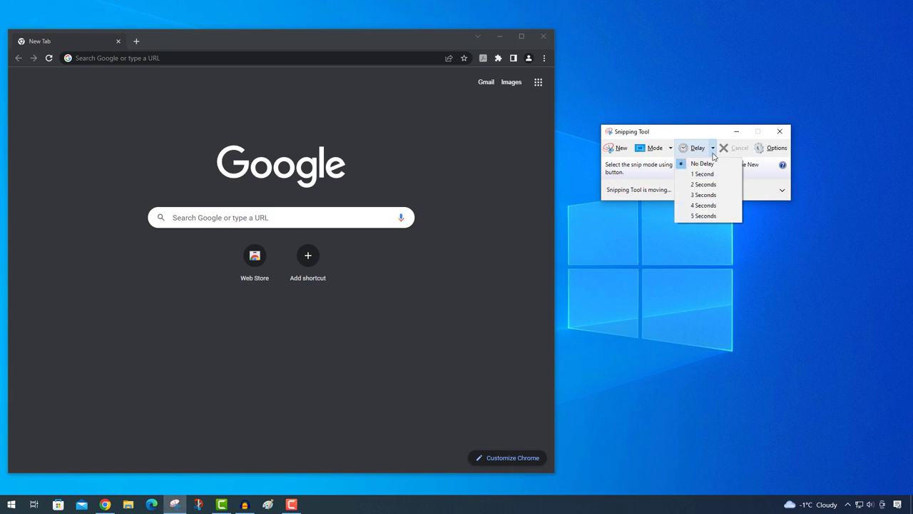
pyautogui.click(707, 195)
pyautogui.click(624, 147)
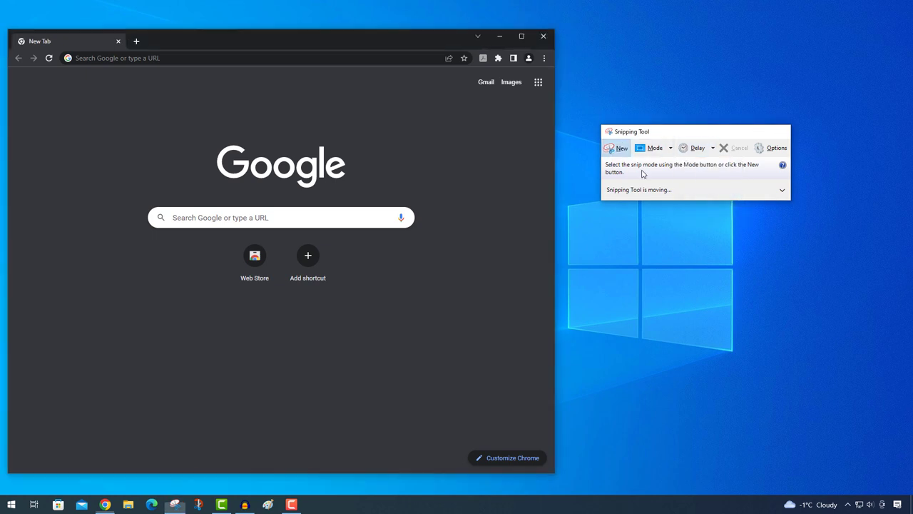
pyautogui.click(544, 58)
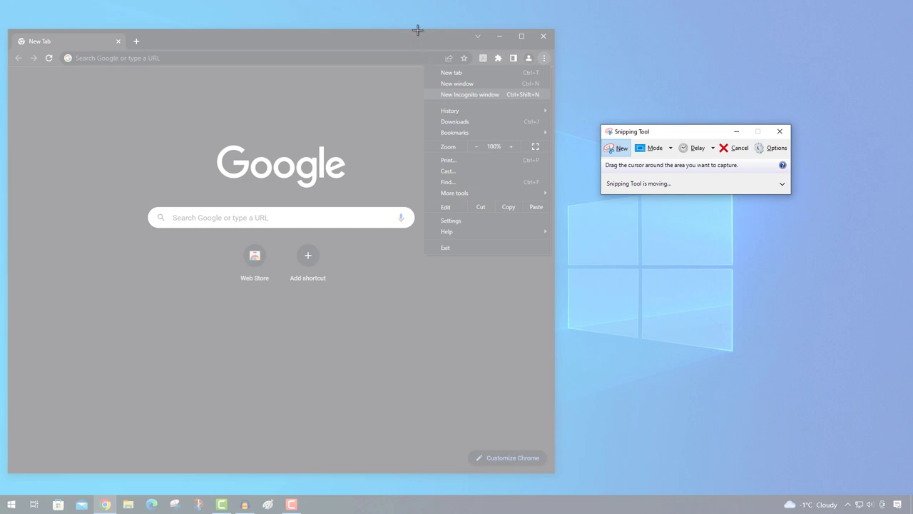
pyautogui.moveTo(412, 26); pyautogui.dragTo(566, 263)
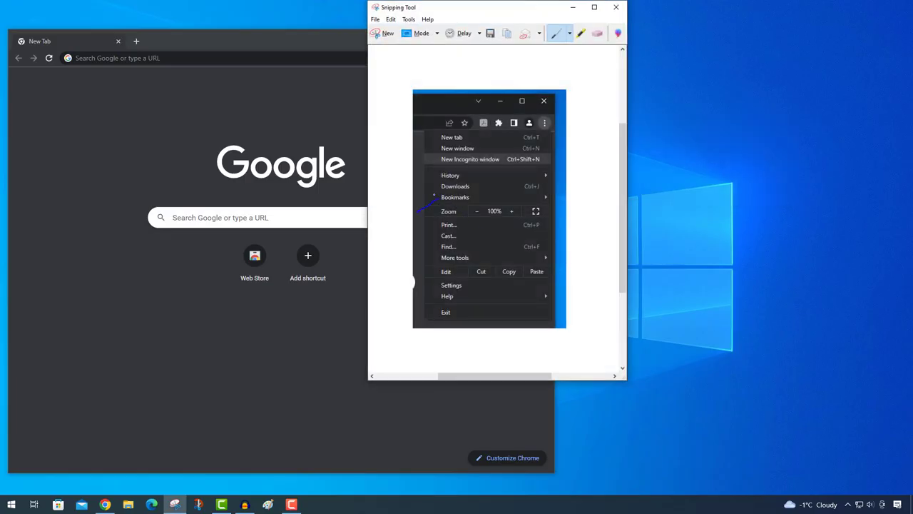
pyautogui.click(618, 8)
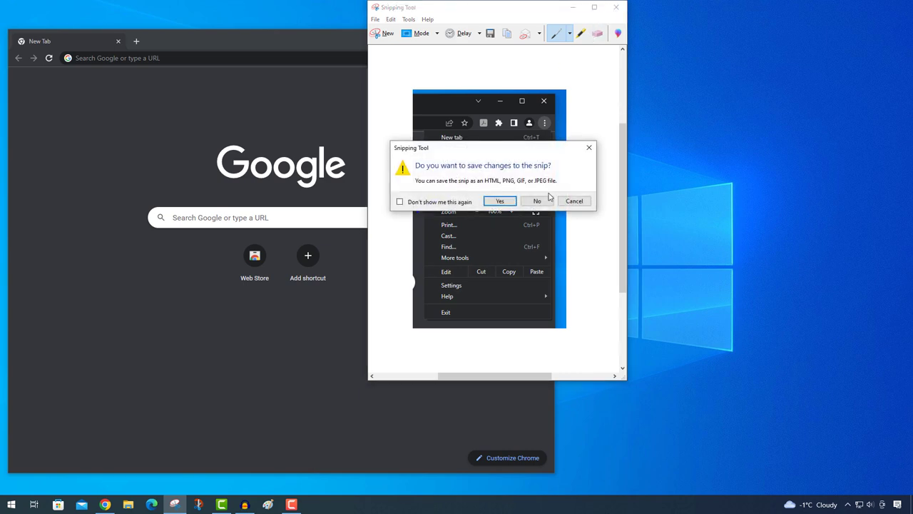